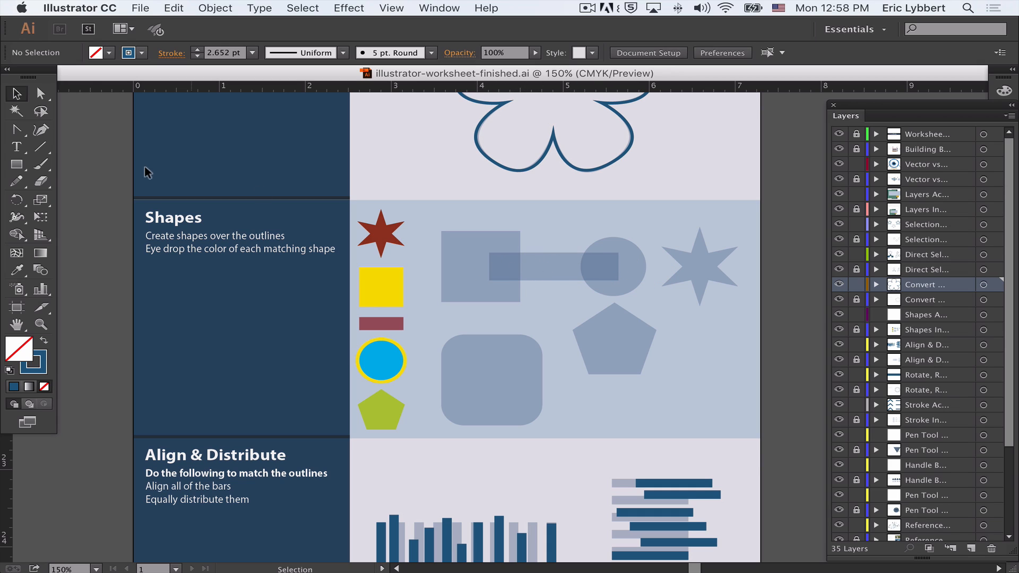
- Draw two rectangles in the Shapes section, one over the upper square outline and one over the horizontal bar outline
left_click(17, 167)
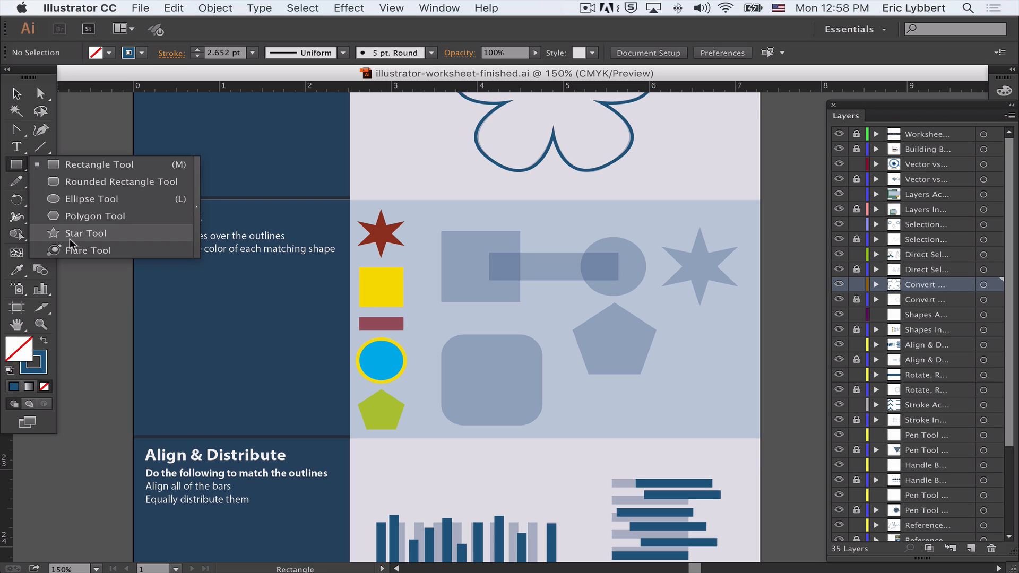
left_click(91, 164)
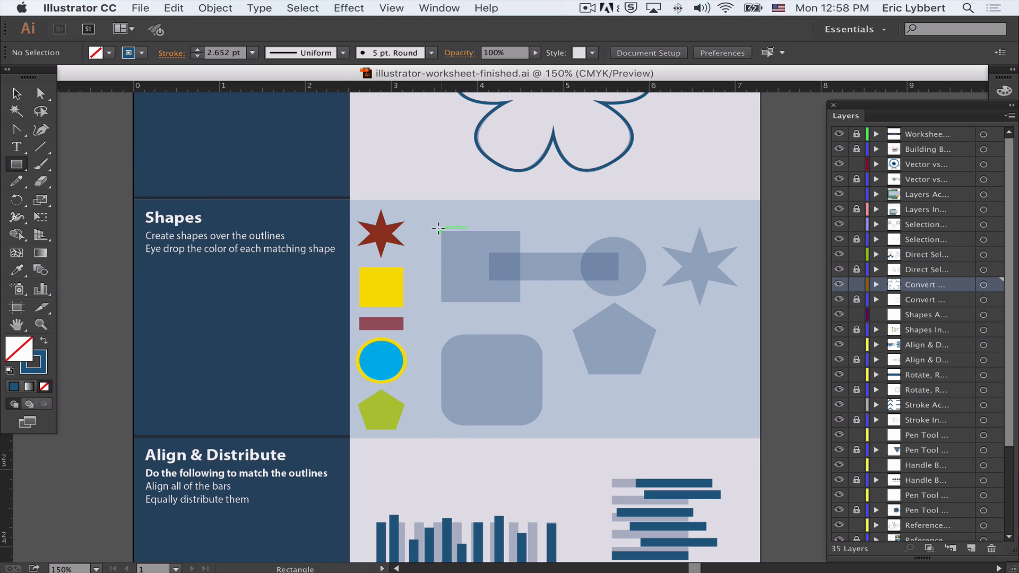
left_click_drag(438, 228, 520, 300)
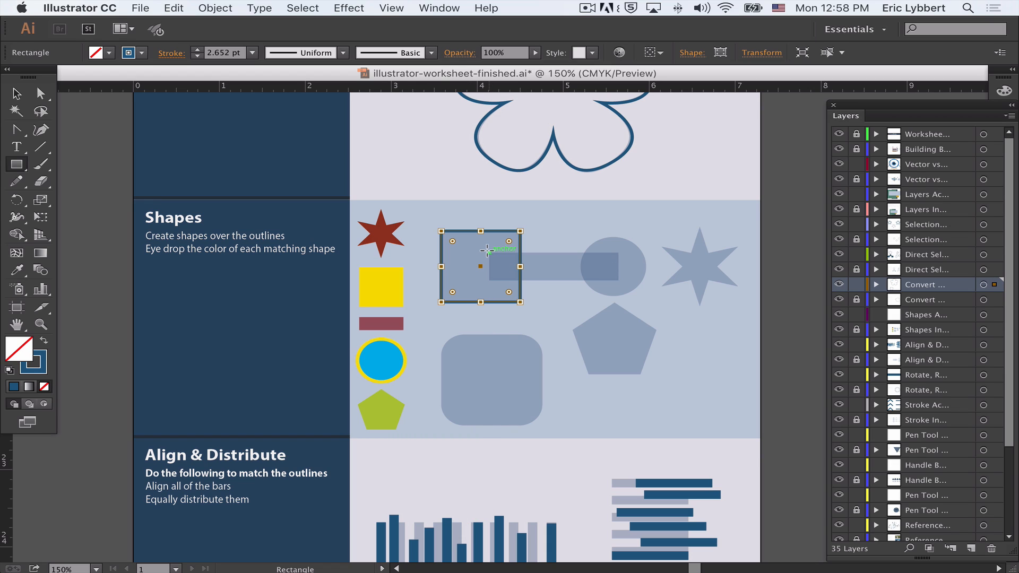
mouse_move(489, 253)
left_mouse_down()
mouse_move(522, 276)
mouse_move(618, 280)
left_mouse_up()
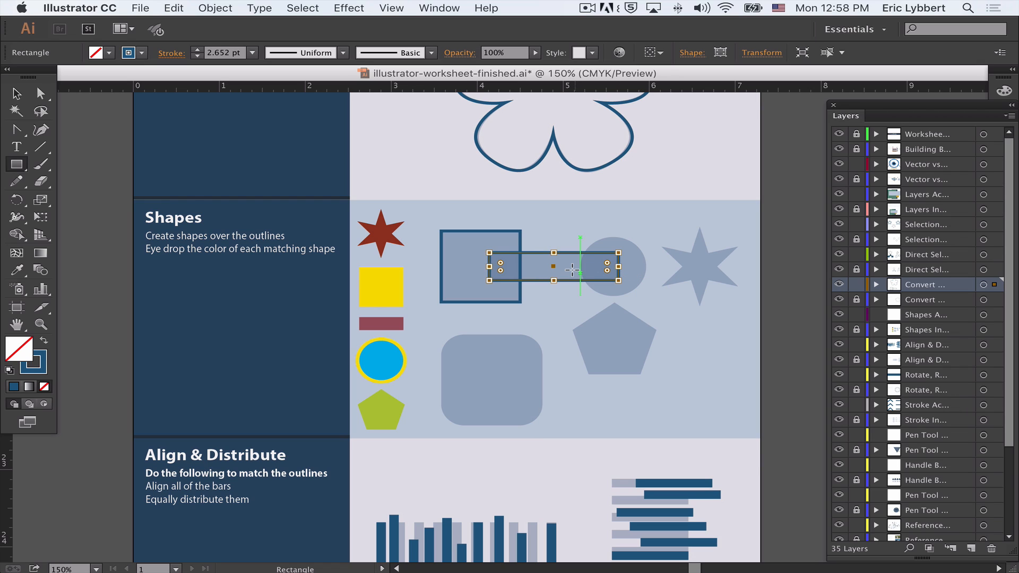
- Draw an ellipse over the circle outline at the end of the horizontal bar
left_click(27, 168)
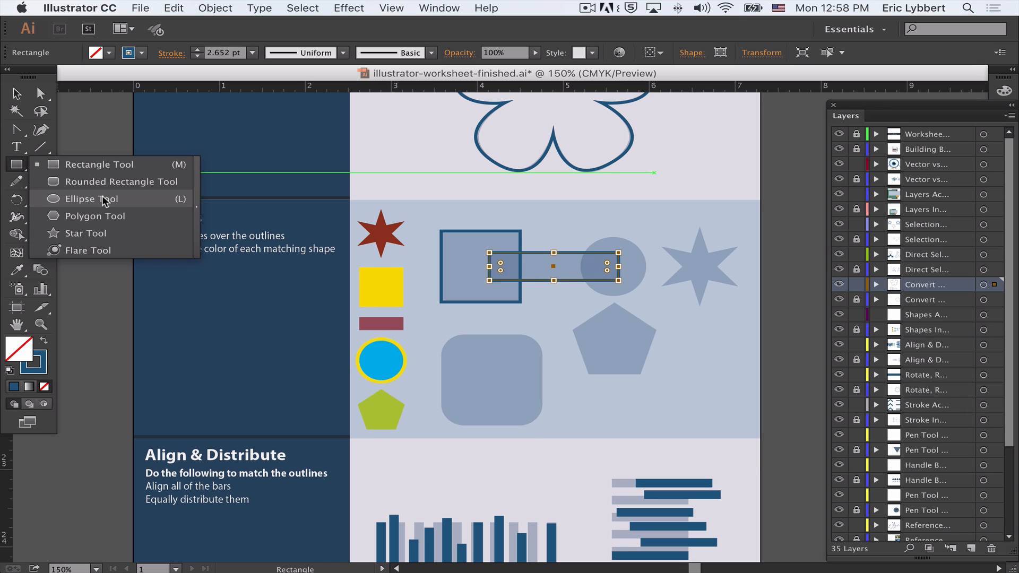
left_click(169, 202)
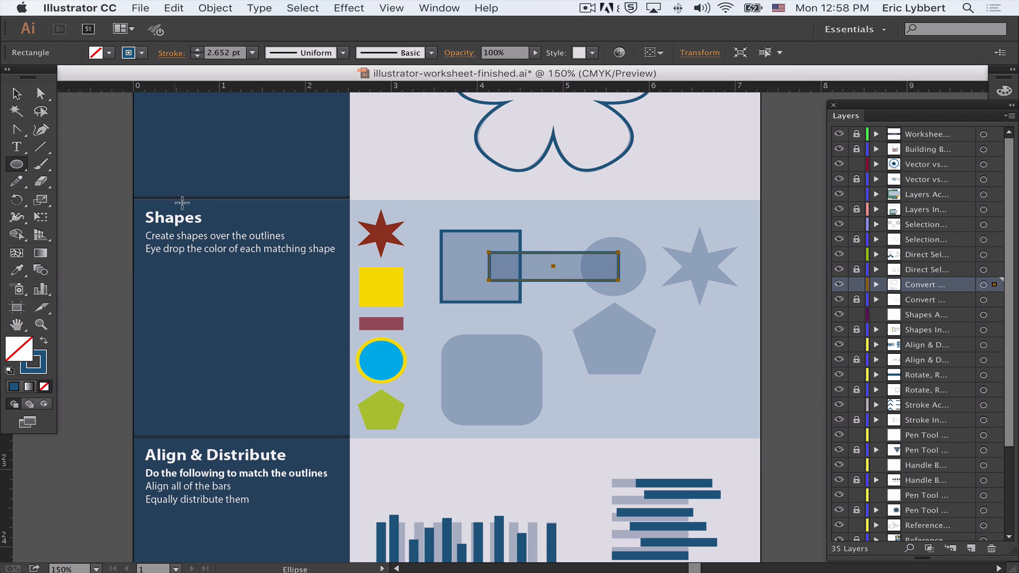
left_click_drag(576, 231, 644, 276)
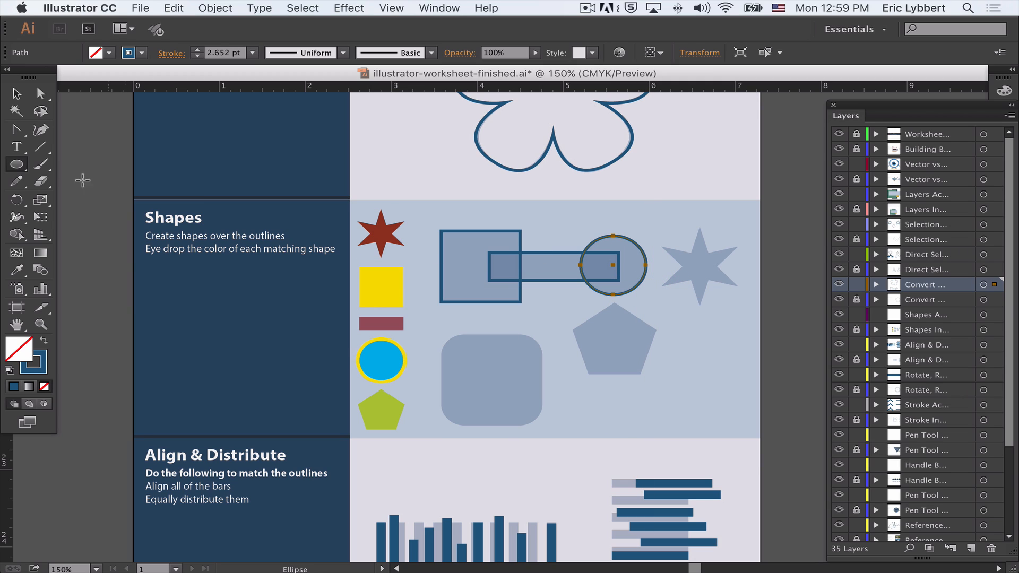
- Draw a six-pointed star matching the star outline in the Shapes section, and deselect it
left_click_drag(19, 170, 107, 236)
left_click_drag(693, 265, 720, 298)
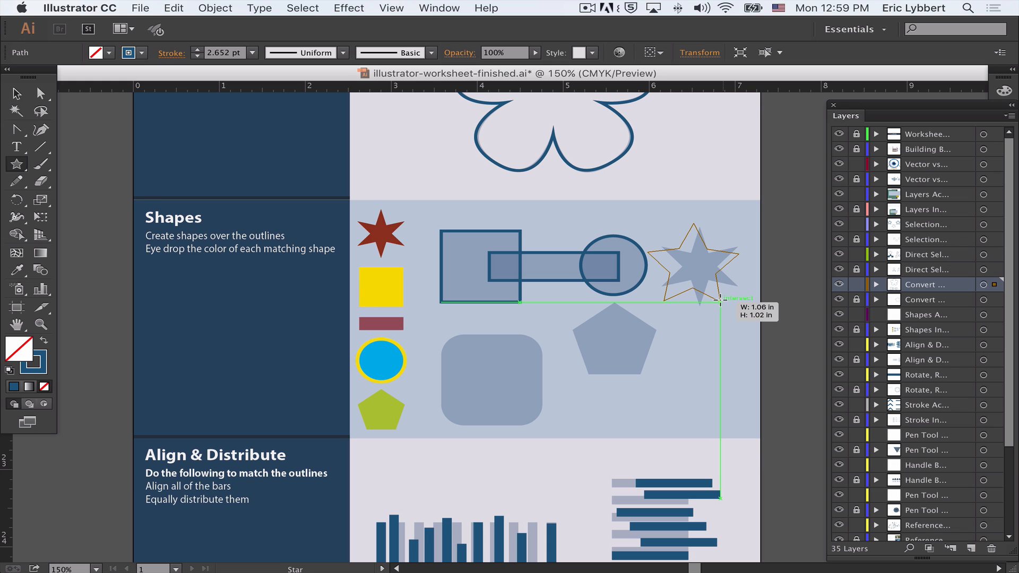
key("Up")
key("Up")
key("Up")
mouse_move(720, 299)
left_mouse_down()
mouse_move(730, 286)
mouse_move(783, 313)
mouse_move(746, 294)
mouse_move(772, 284)
mouse_move(785, 314)
mouse_move(737, 287)
left_mouse_up()
key("Down")
key("Down")
key("super+space")
left_click(691, 329, "super")
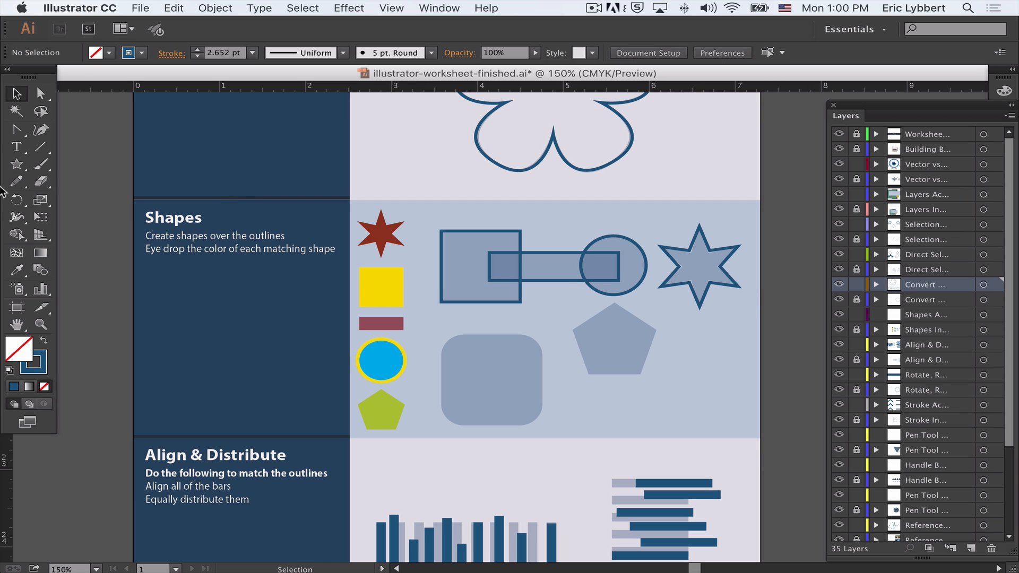
- Draw a five-sided polygon sized and rotated to match the pentagon outline below the circle
left_click(17, 166)
left_click(17, 165)
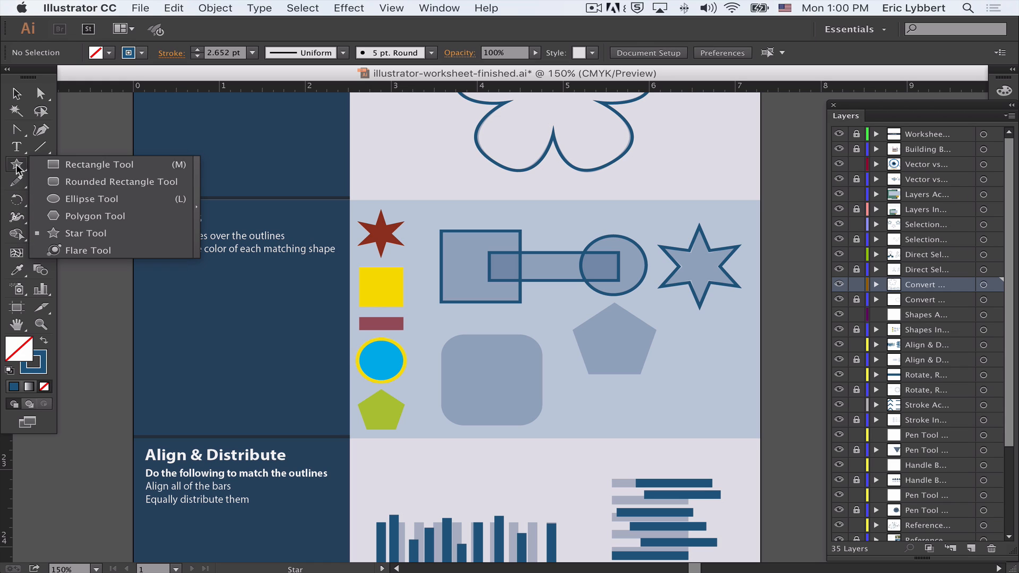
left_click(98, 213)
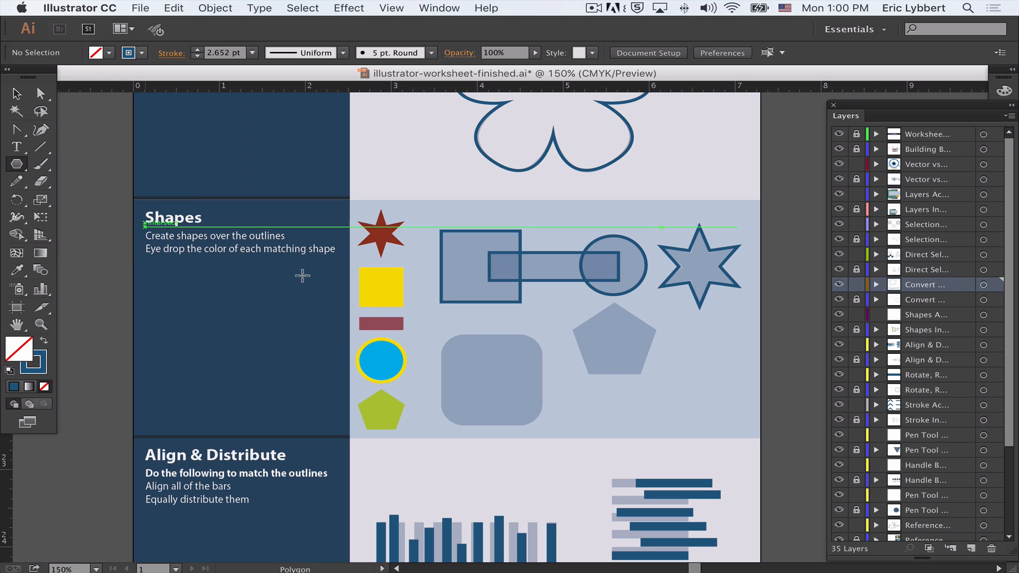
left_click_drag(589, 318, 629, 341)
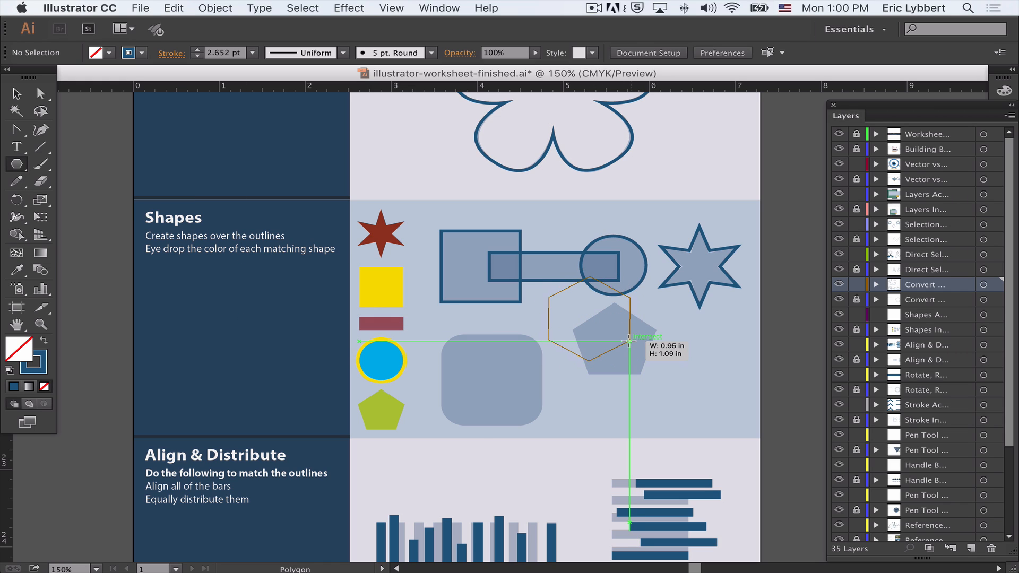
key("Down")
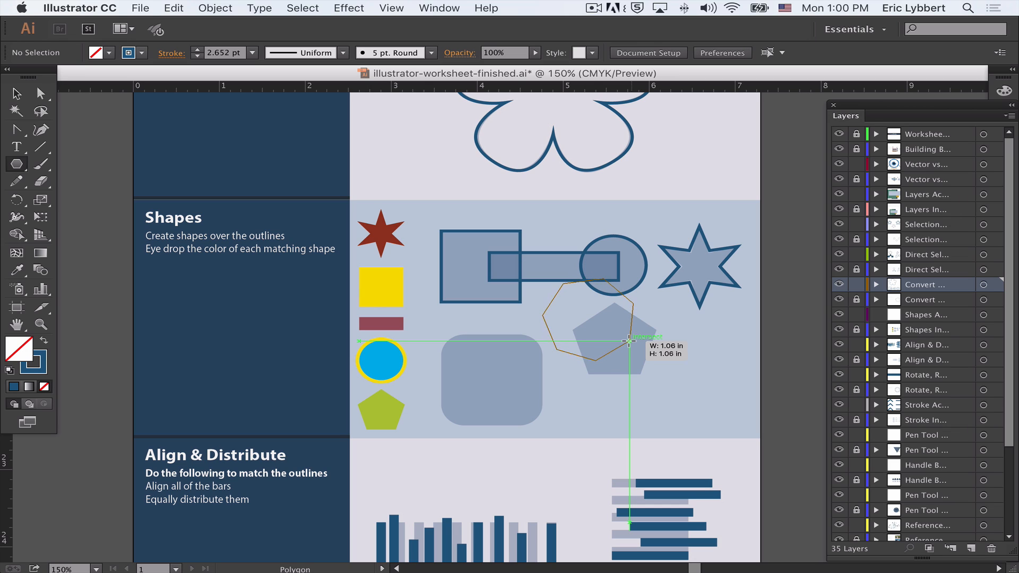
left_click_drag(630, 341, 655, 329)
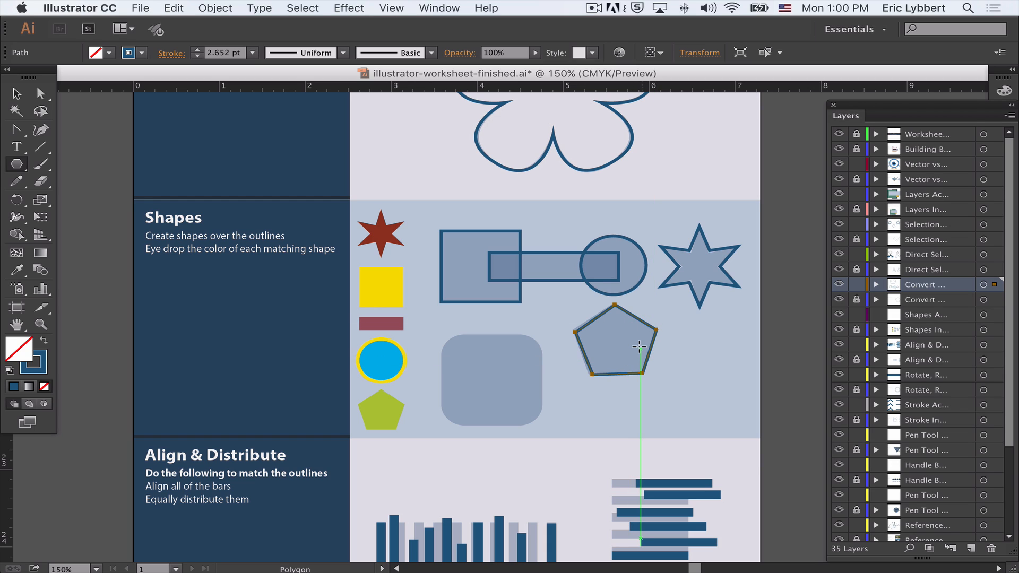
- Draw a rectangle over the rounded square outline and round its corners to match
left_click(16, 168)
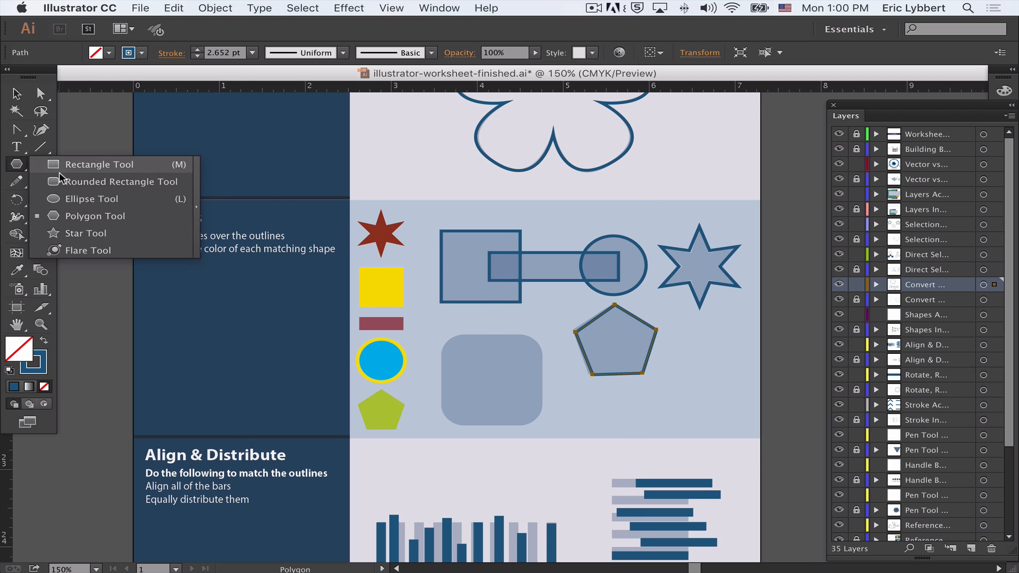
left_click(97, 167)
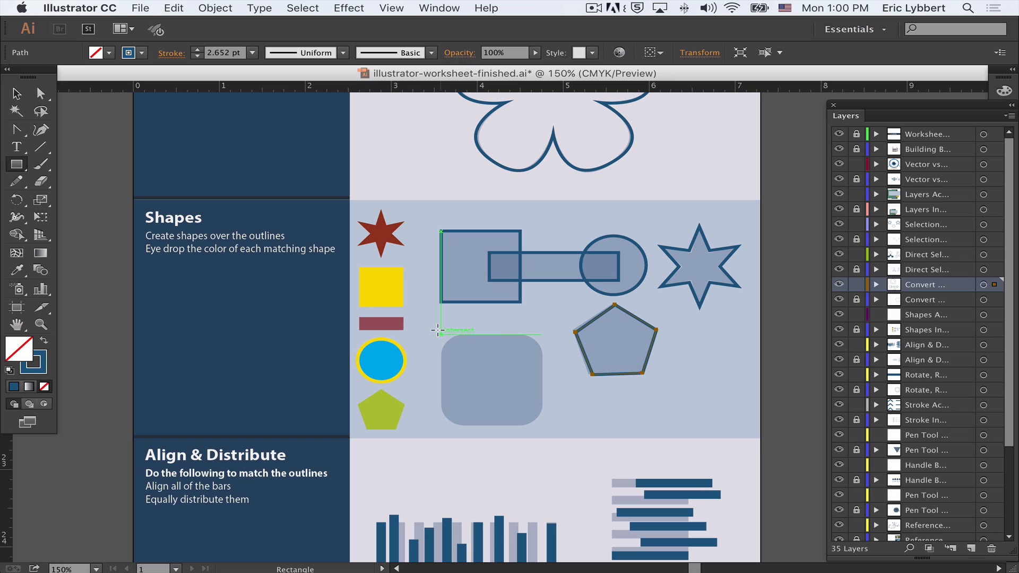
left_click_drag(440, 335, 542, 425)
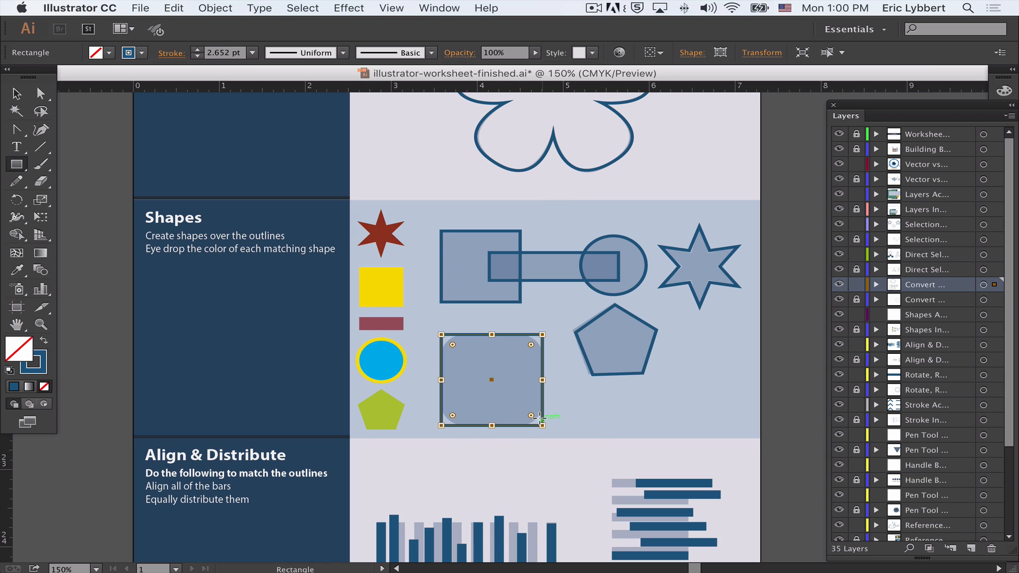
left_click(14, 94)
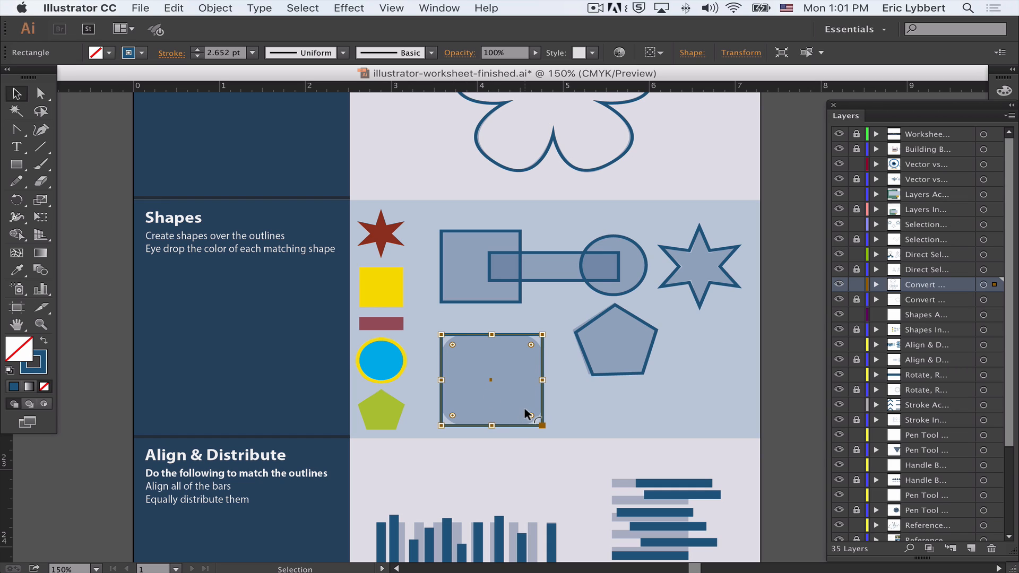
left_click_drag(524, 406, 512, 402)
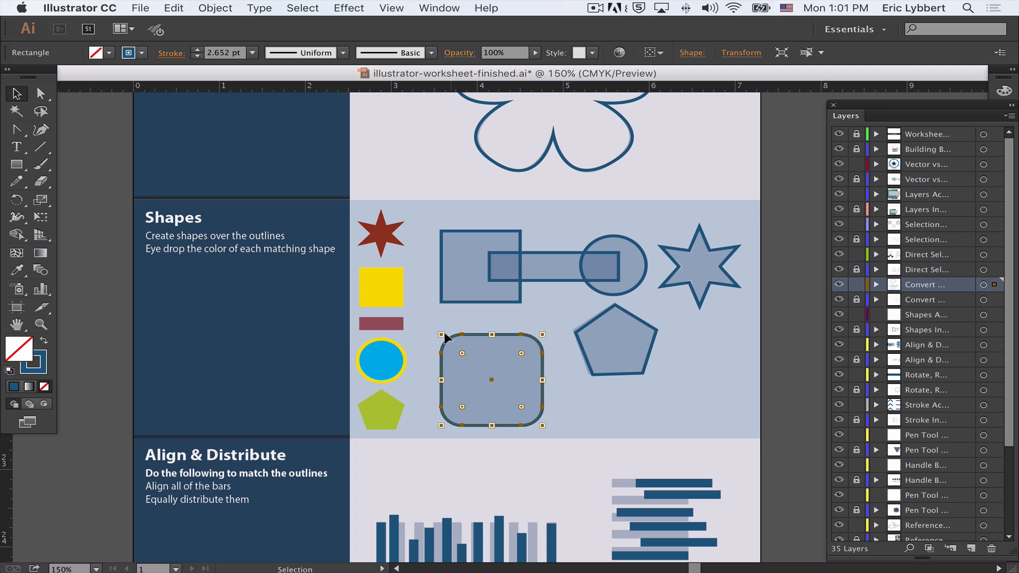
- Use the Eyedropper to apply the yellow sample square's appearance to the rounded square and the upper square
key("i")
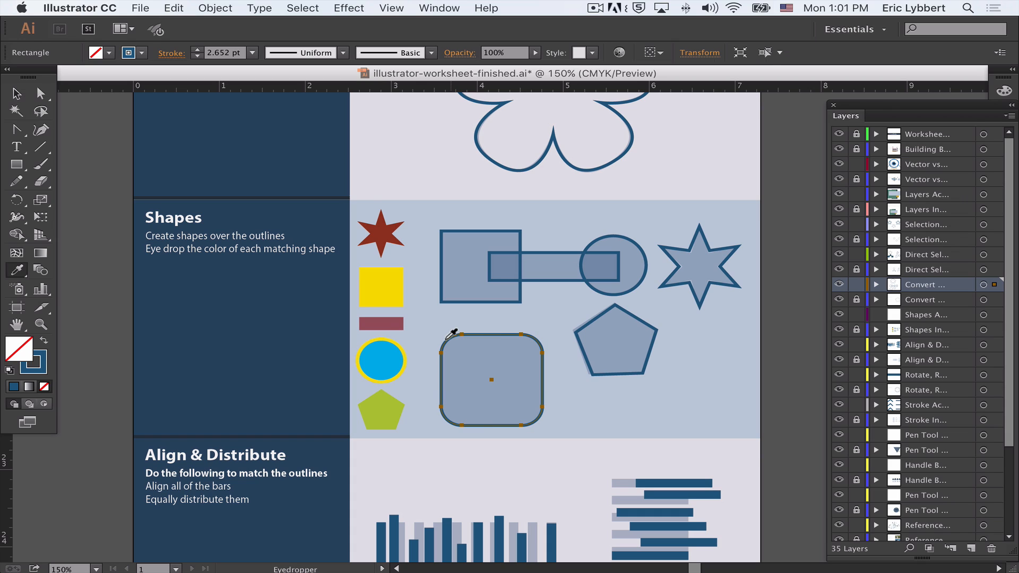
left_click(385, 291)
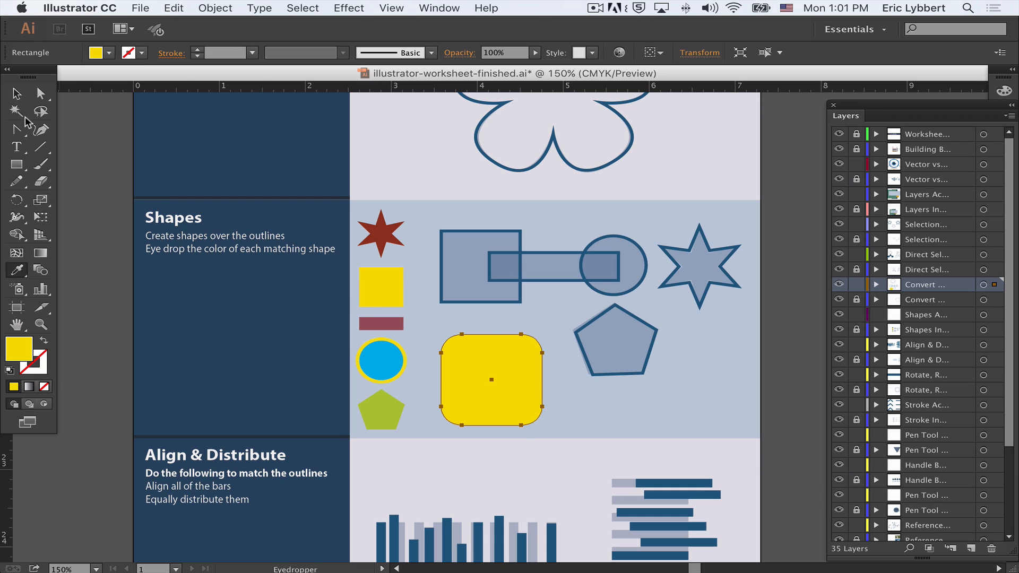
left_click(17, 96)
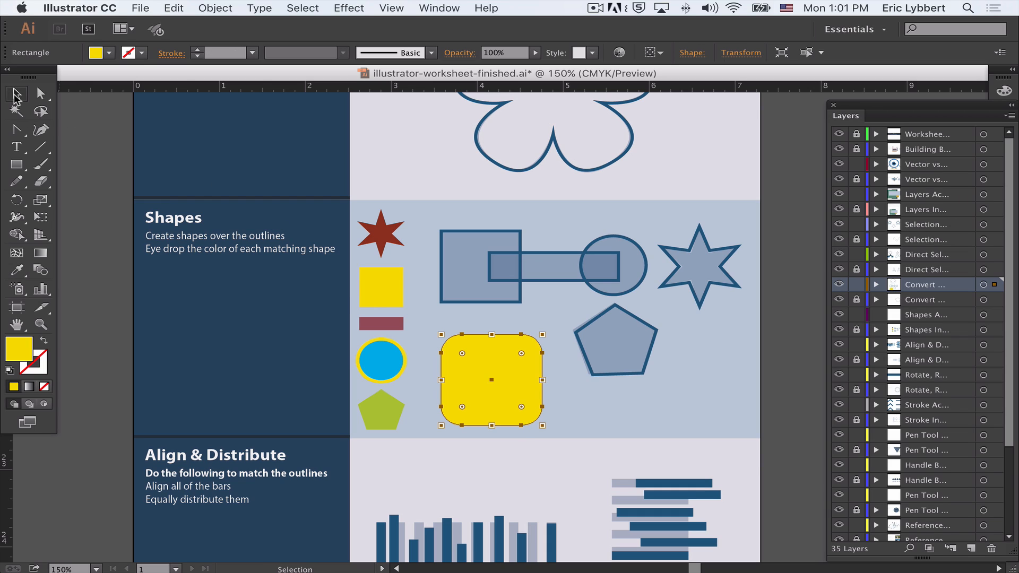
left_click(441, 291)
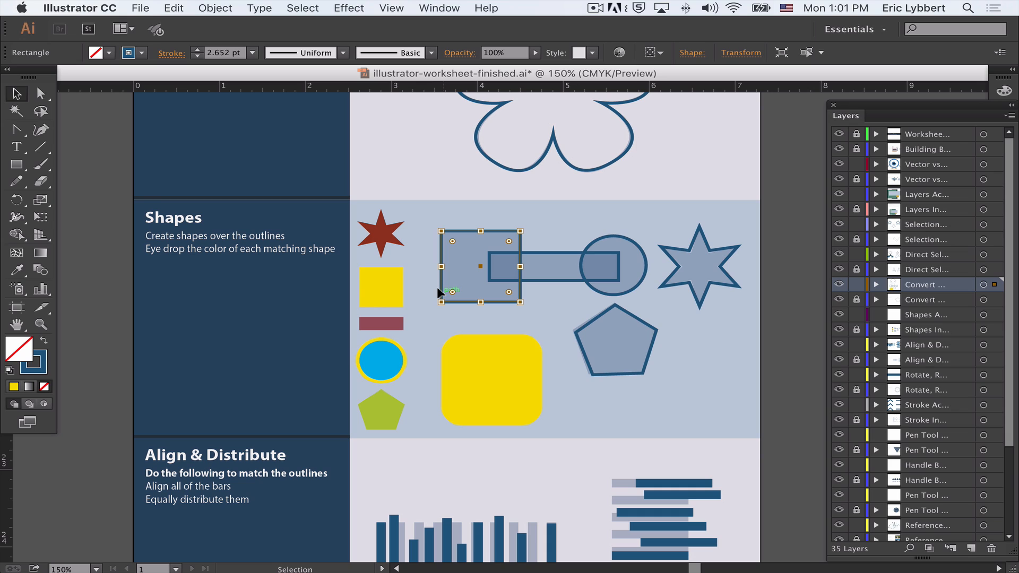
left_click(17, 270)
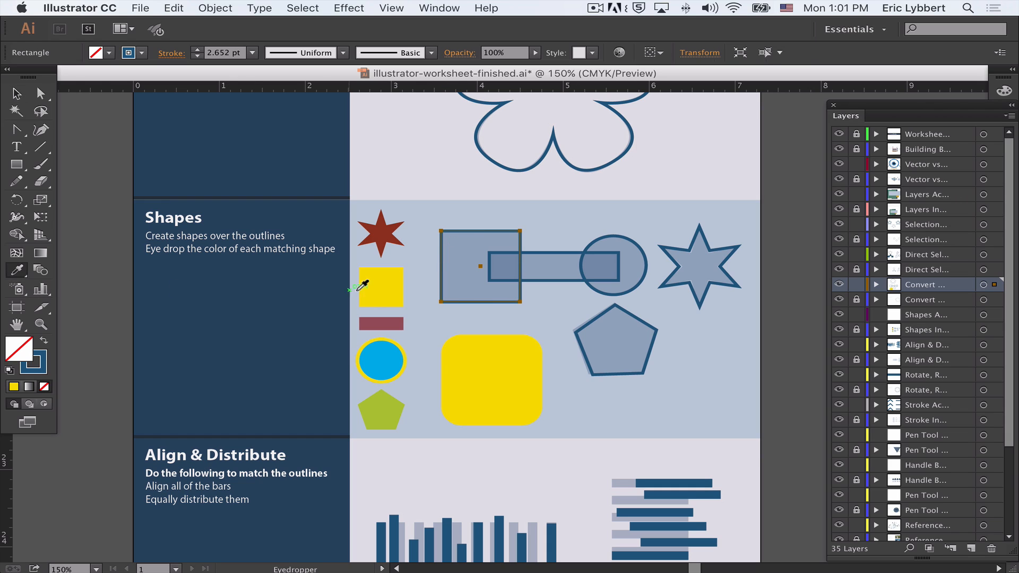
left_click(376, 290)
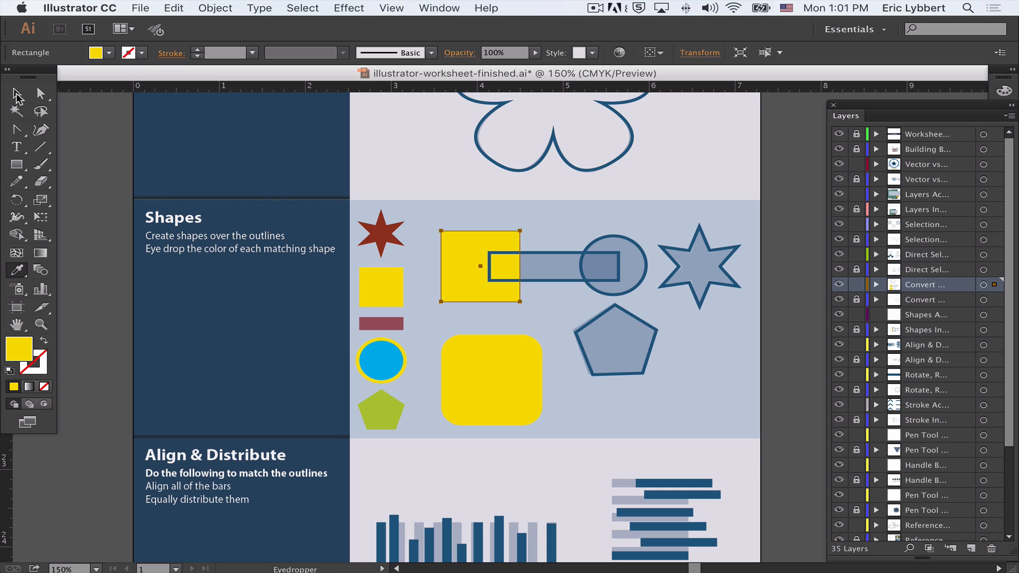
left_click(16, 94)
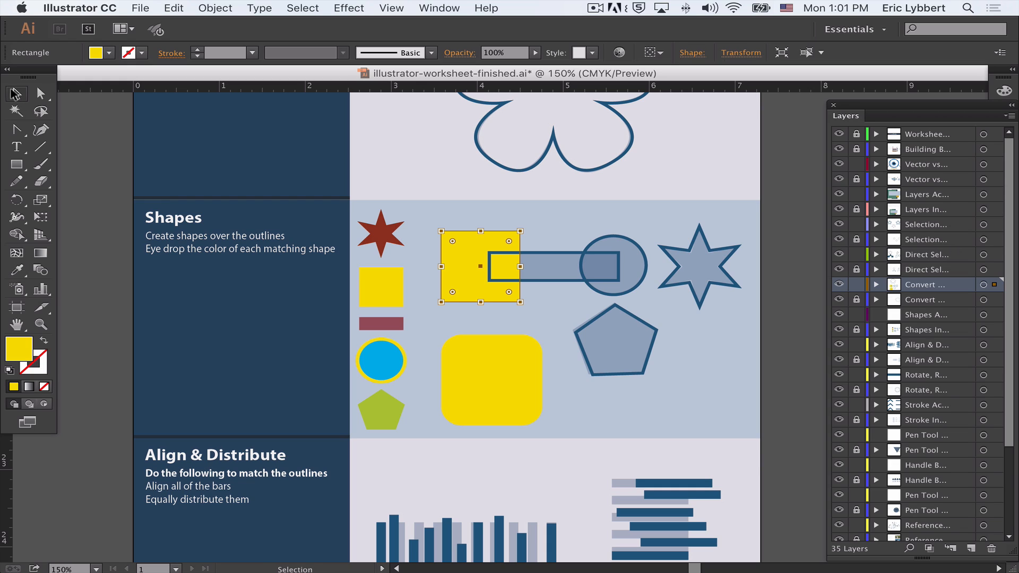
- Apply the maroon sample bar's appearance to the horizontal rectangle with the Eyedropper
left_click(562, 273)
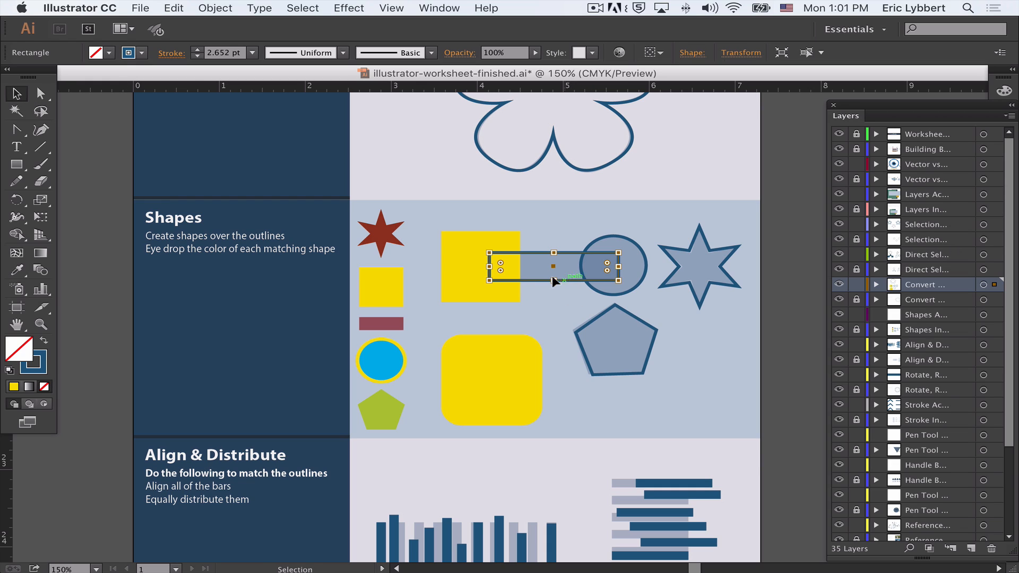
key("i")
left_click(387, 321)
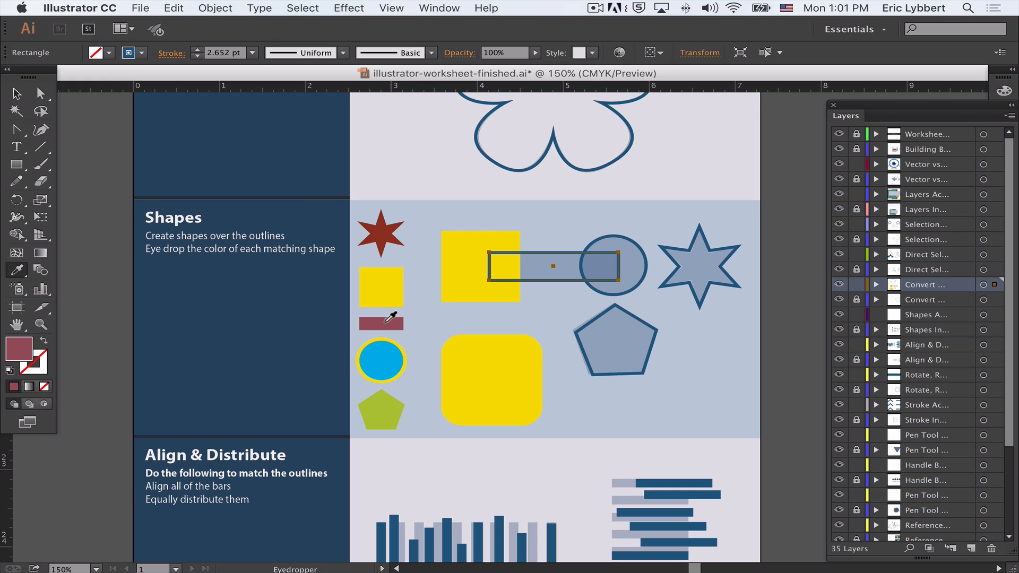
key("v")
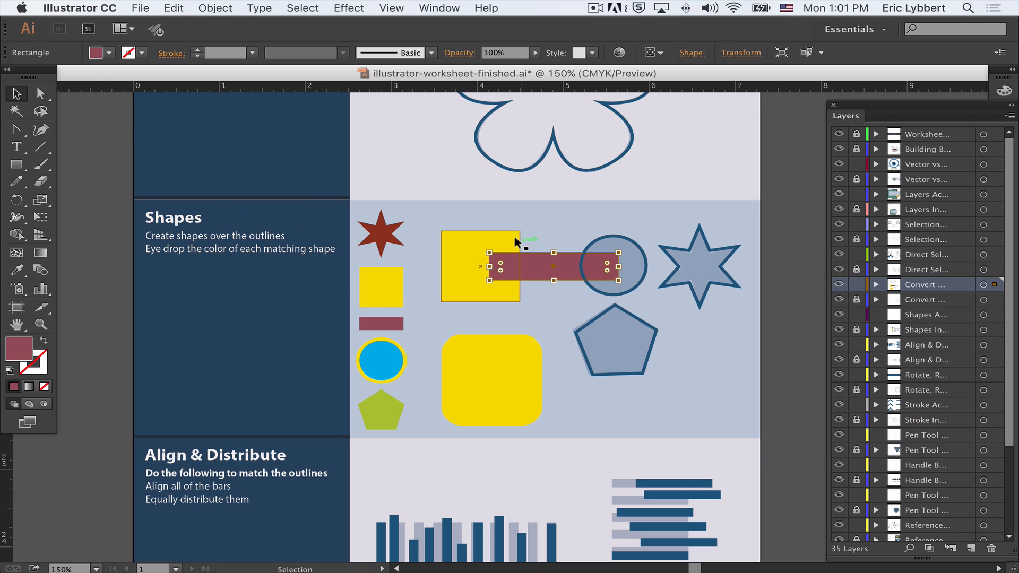
- Apply the sample circle's blue fill and yellow stroke to the drawn circle with the Eyedropper
left_click(610, 234)
key("i")
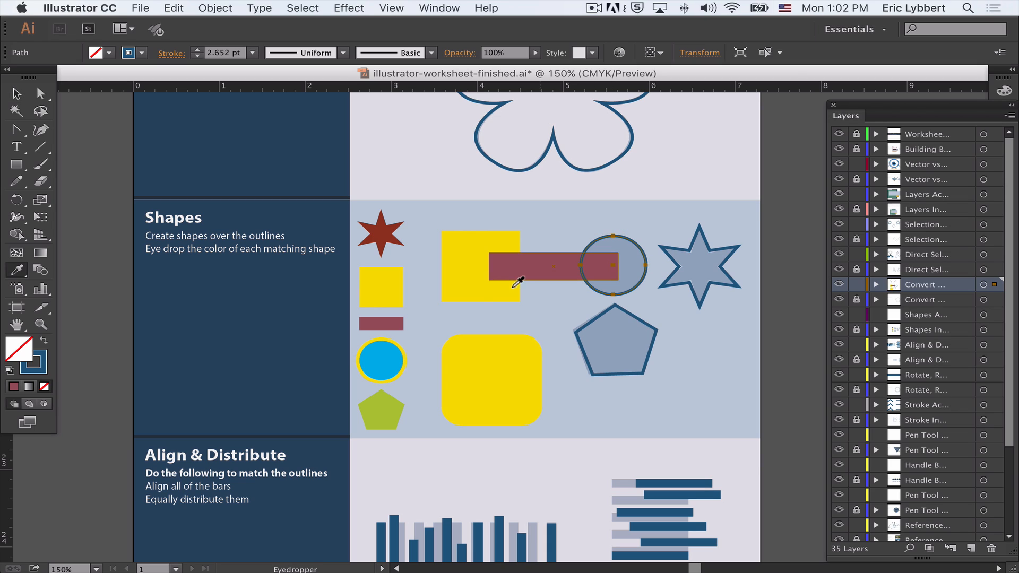
left_click(380, 359)
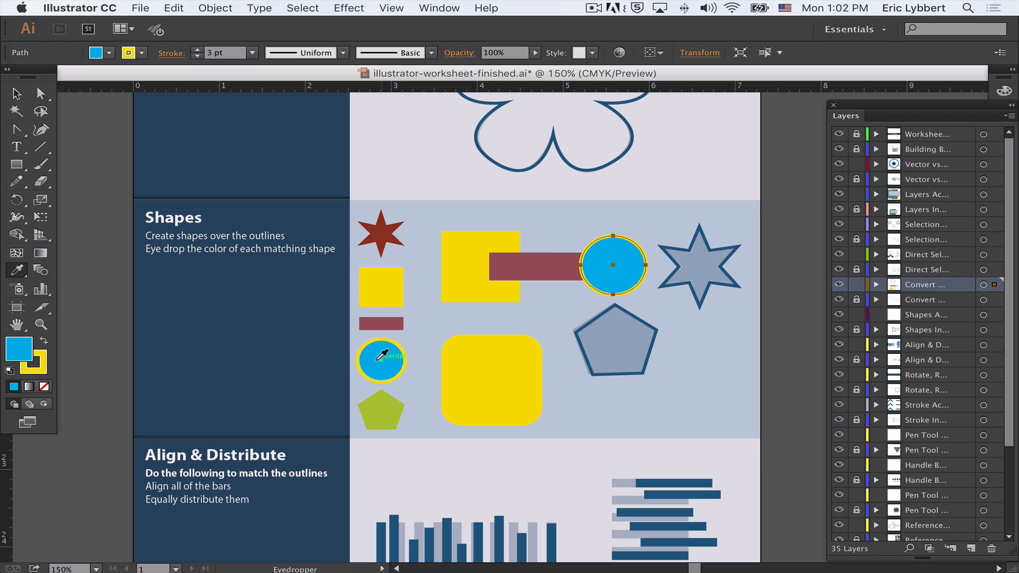
- Review which attributes the Eyedropper picks up and applies in its options, and accept them without changes
double_click(17, 271)
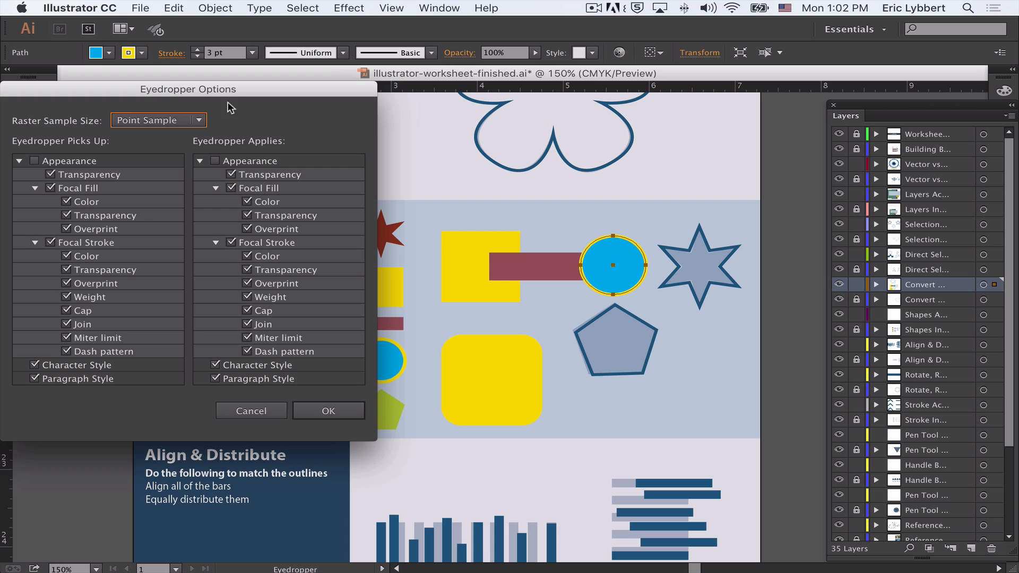
left_click_drag(239, 91, 498, 126)
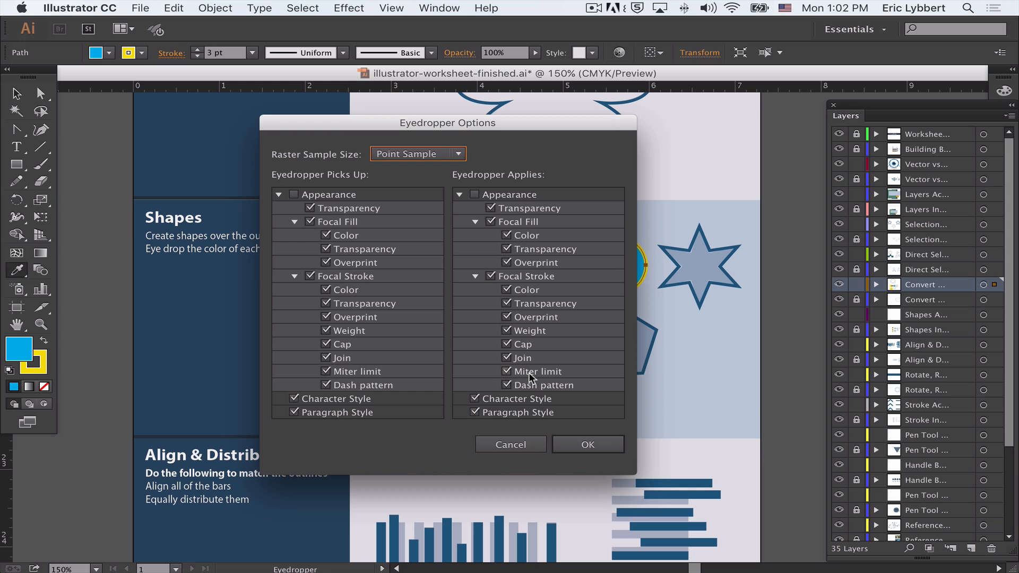
left_click(586, 443)
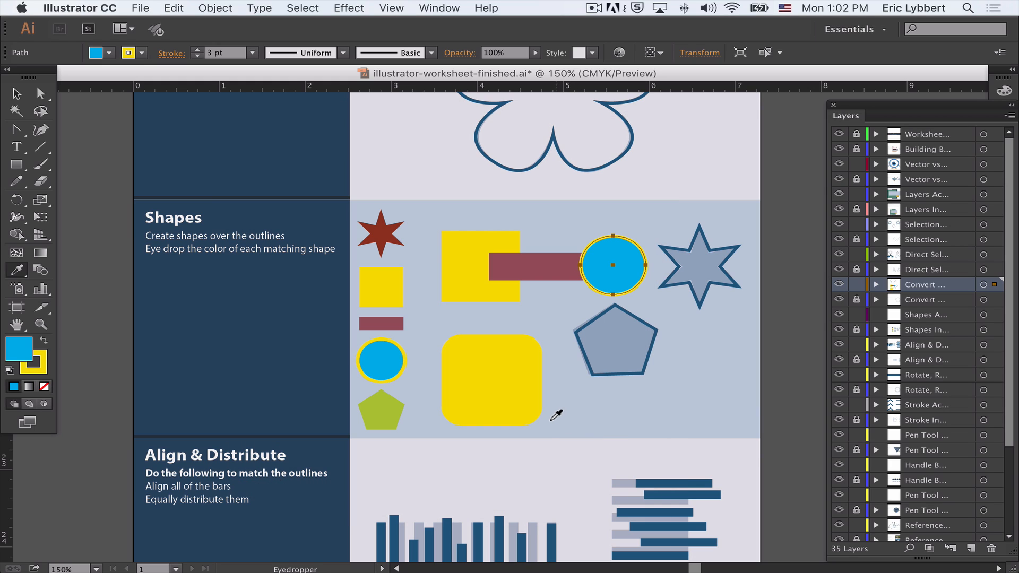
key("v")
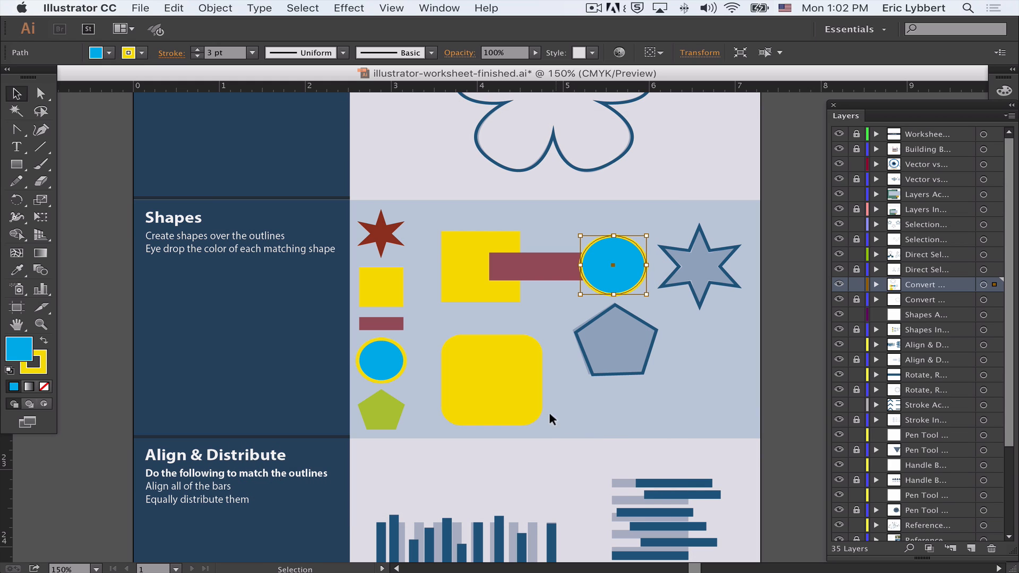
- Apply the sample star's dark red fill without stroke to the outlined six-pointed star using the Eyedropper
left_click(704, 287)
key("i")
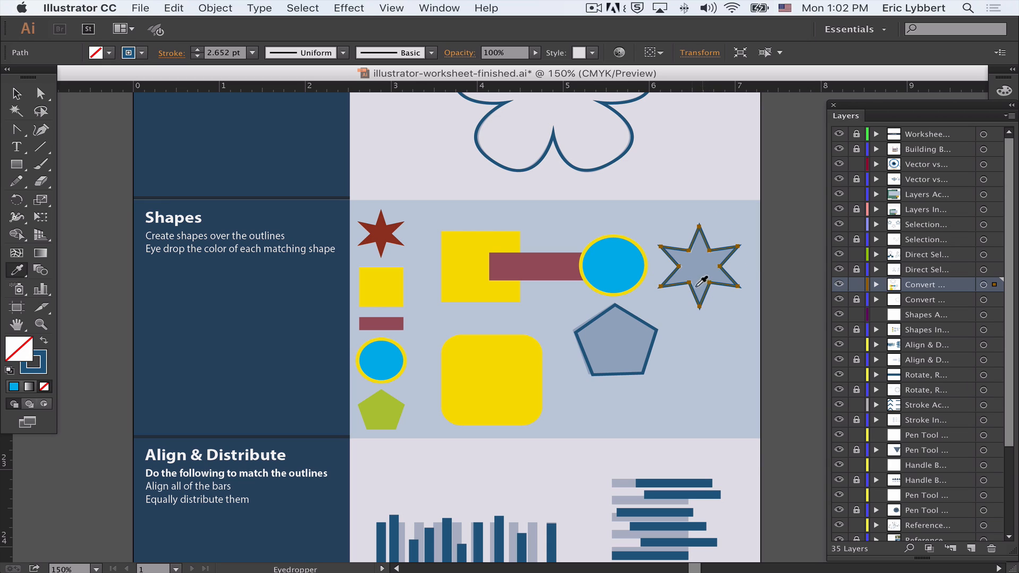
left_click(380, 235)
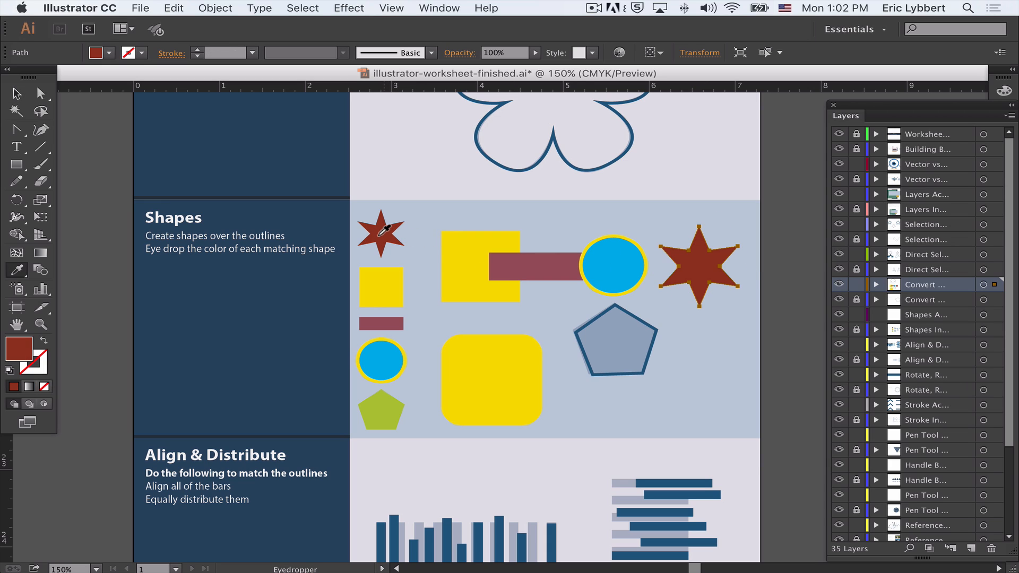
key("v")
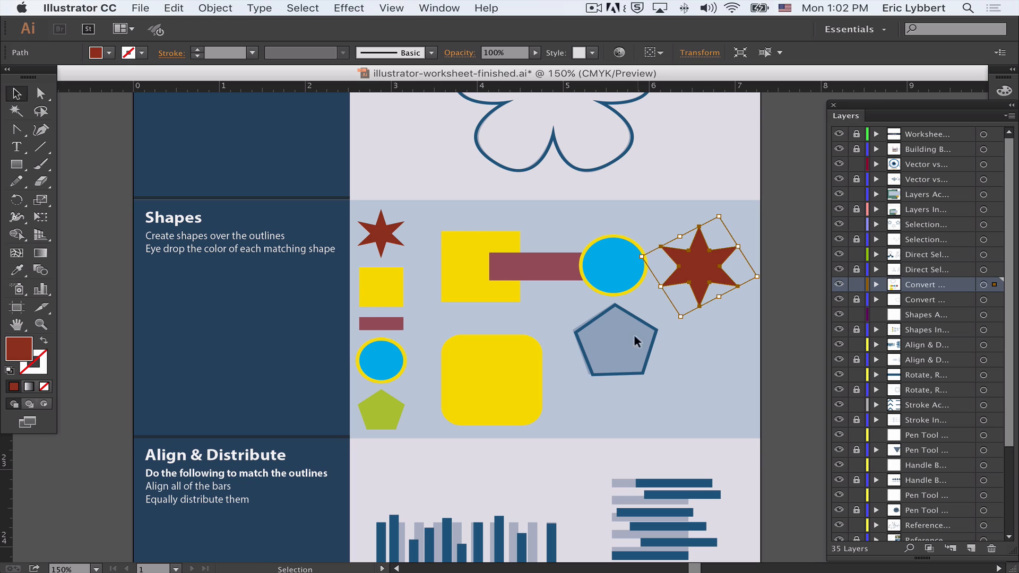
- Apply the green sample pentagon's appearance to the outlined pentagon with the Eyedropper, and clear the selection
left_click(644, 354)
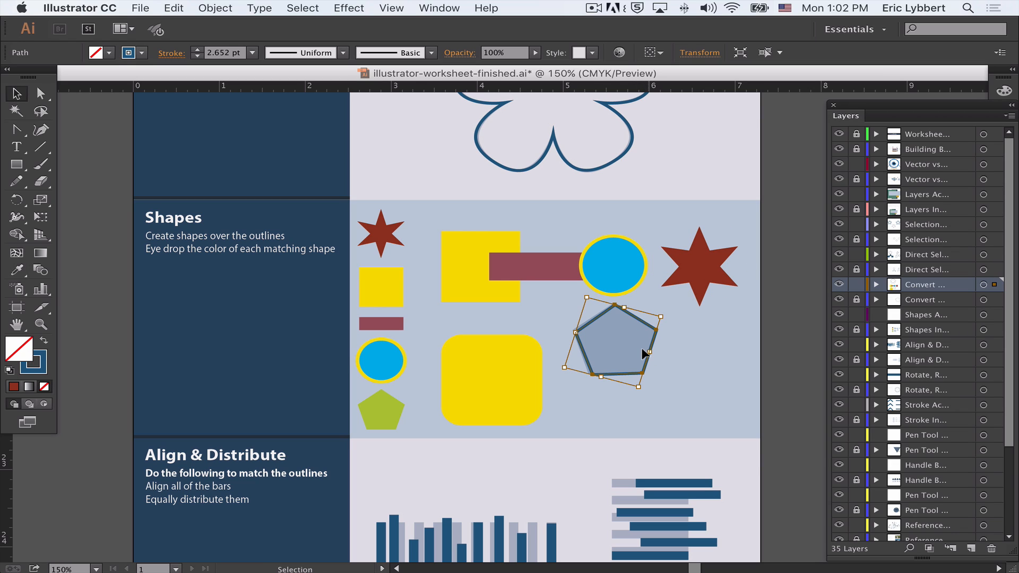
key("i")
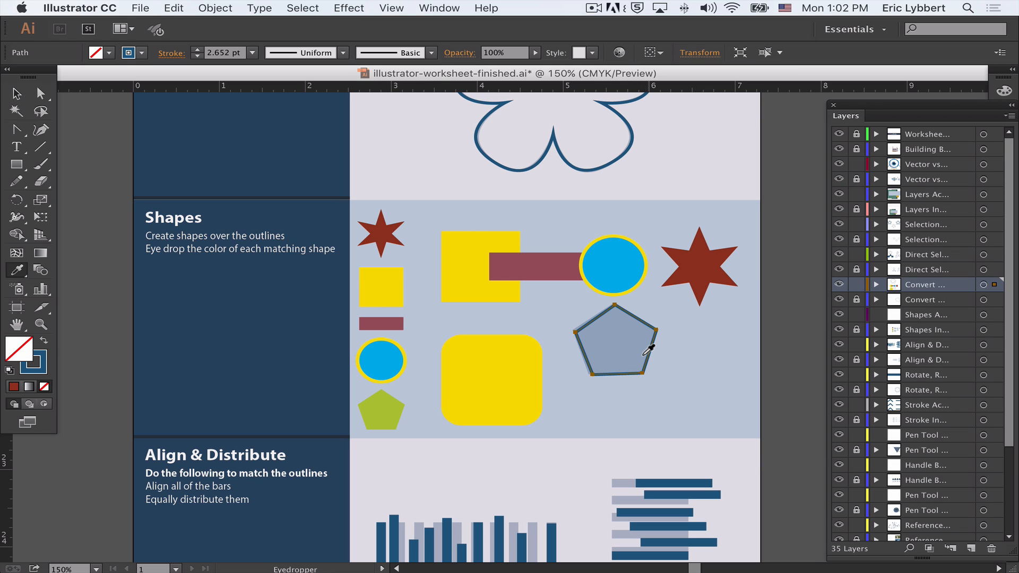
left_click(383, 412)
key("v")
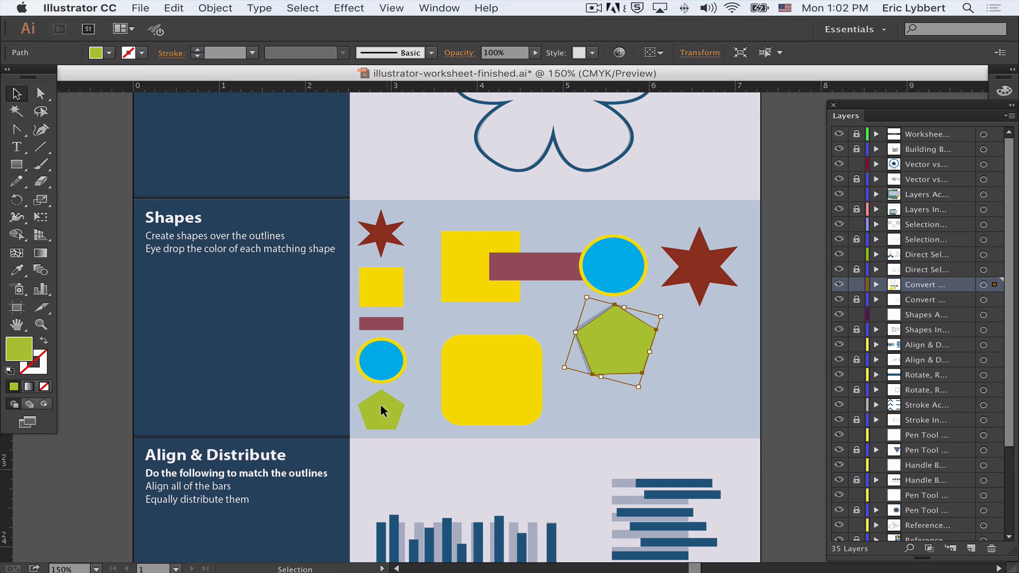
left_click(713, 376)
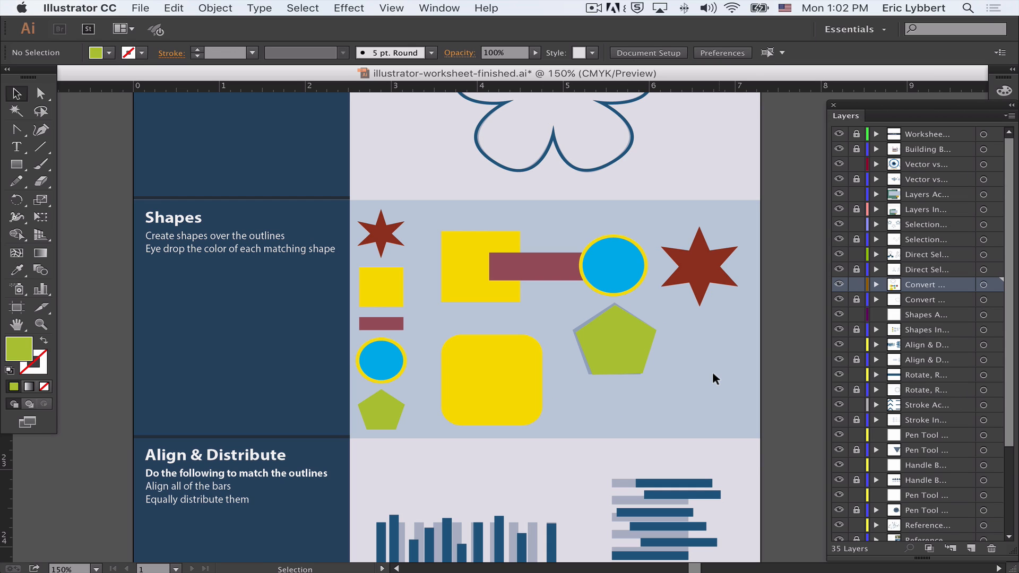